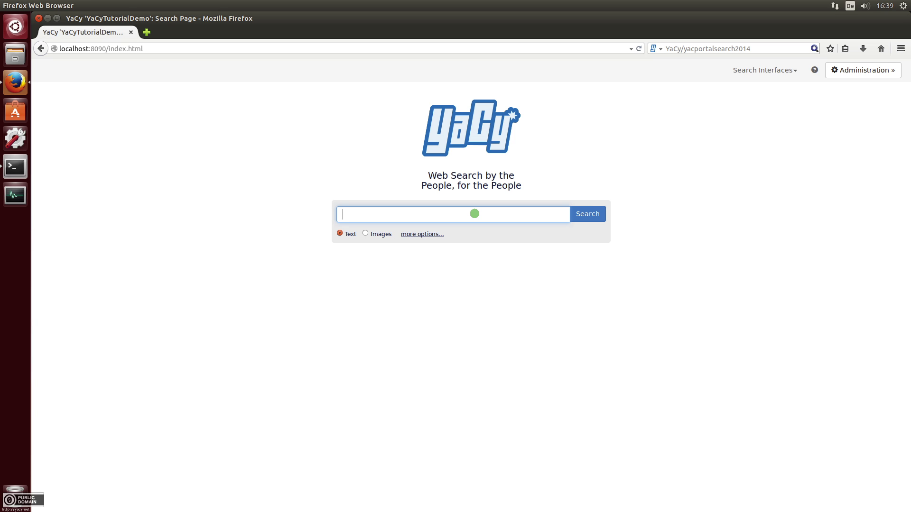
# Search for 'esa spacecraft', then go to the peer's Administration status page.
pyautogui.write('esa spacecraft')
pyautogui.press('Return')
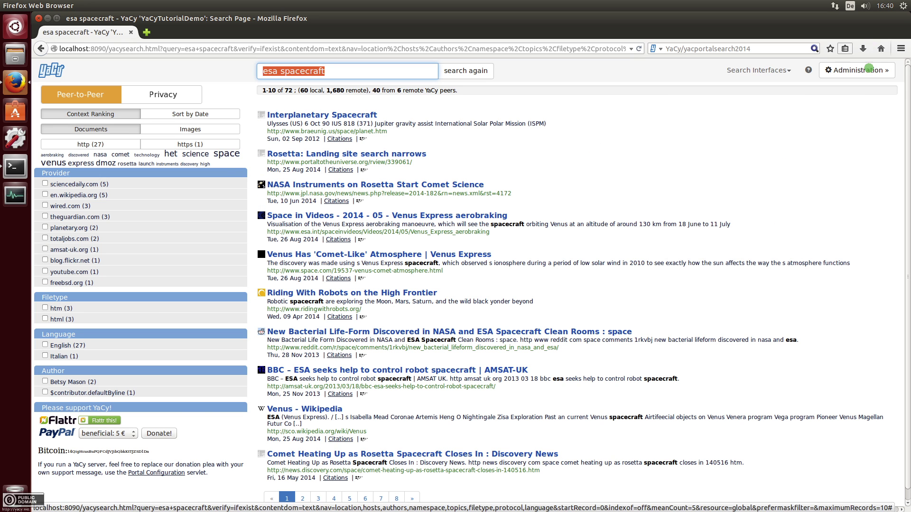
pyautogui.click(868, 69)
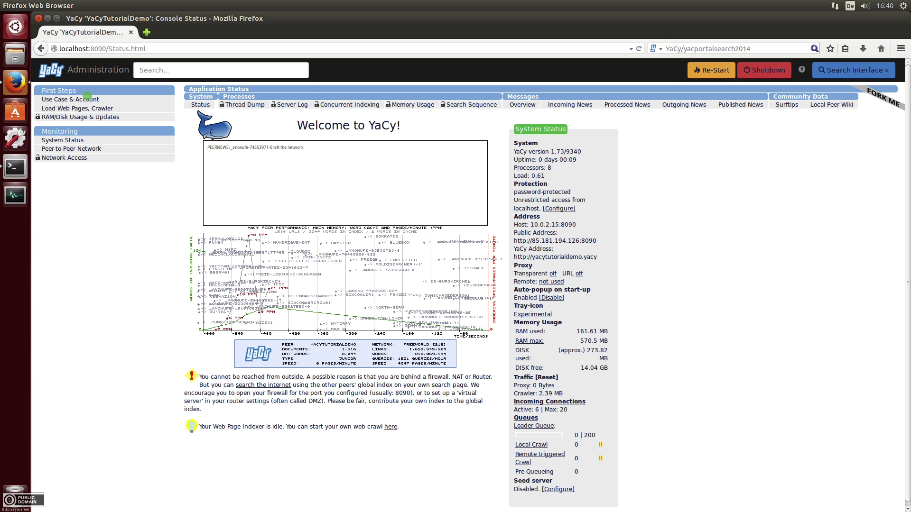
# Start a new crawl of the whole site with esa.int as the start URL.
pyautogui.click(90, 108)
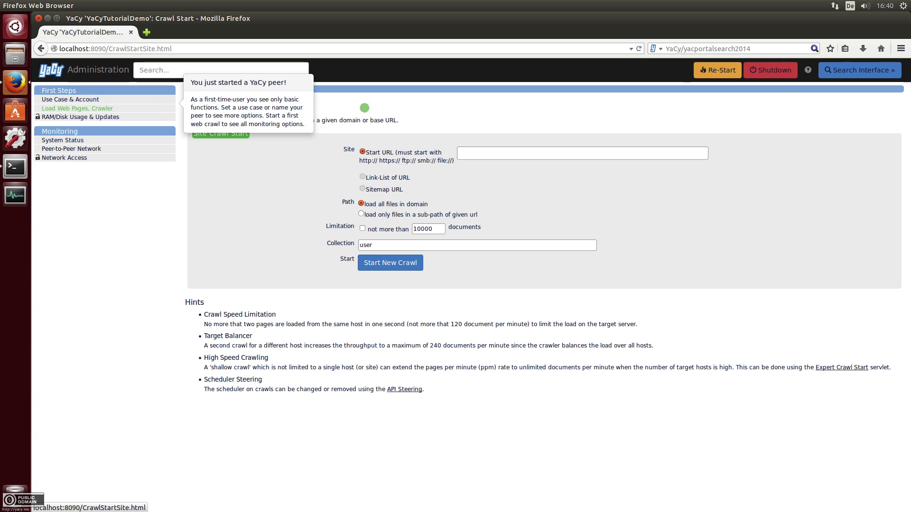
pyautogui.click(465, 152)
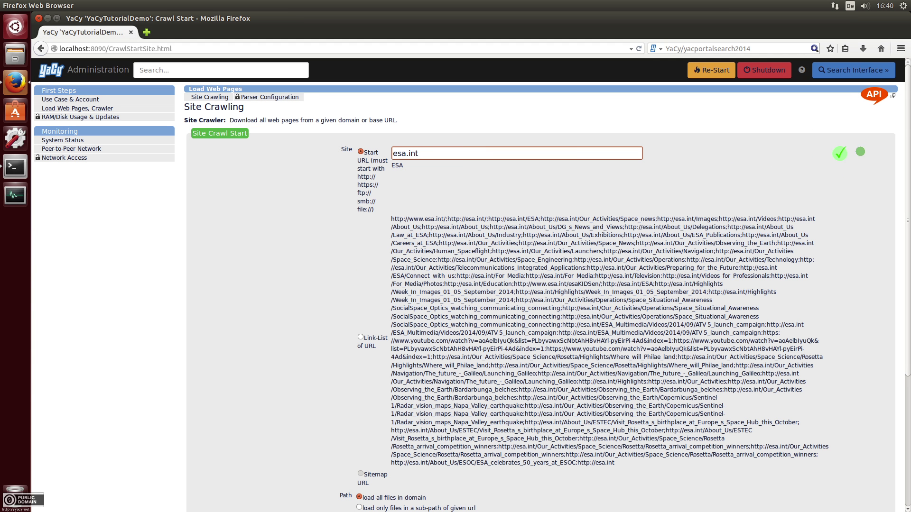
pyautogui.scroll(-5, 563, 352)
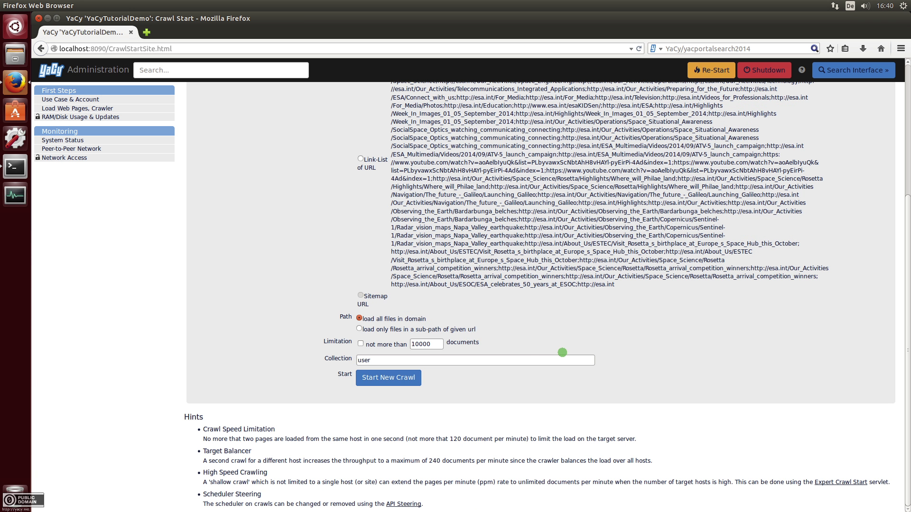
pyautogui.click(397, 378)
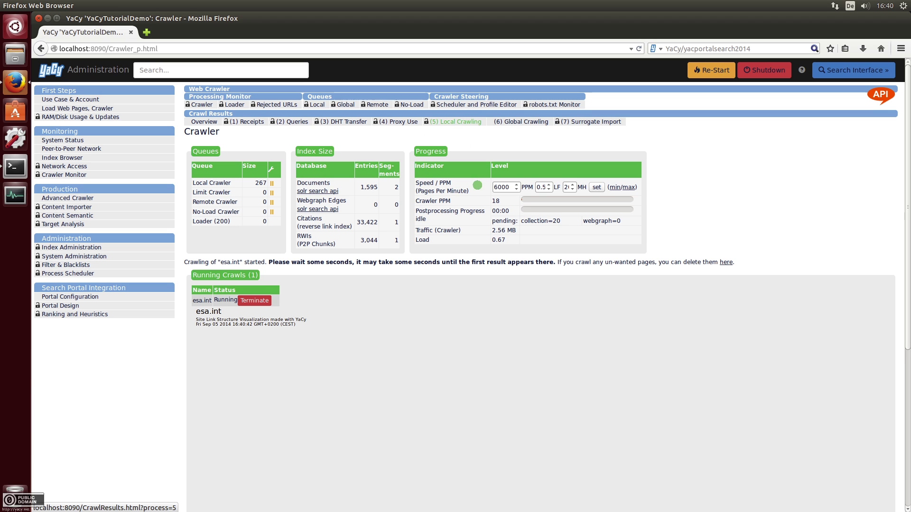
# Review the list of pages crawled locally from esa.int.
pyautogui.scroll(-5, 456, 122)
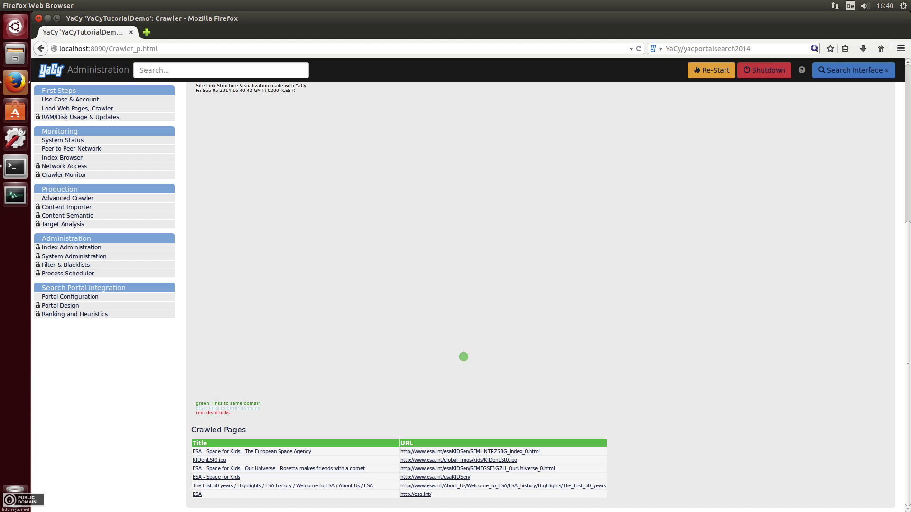
pyautogui.scroll(3, 455, 284)
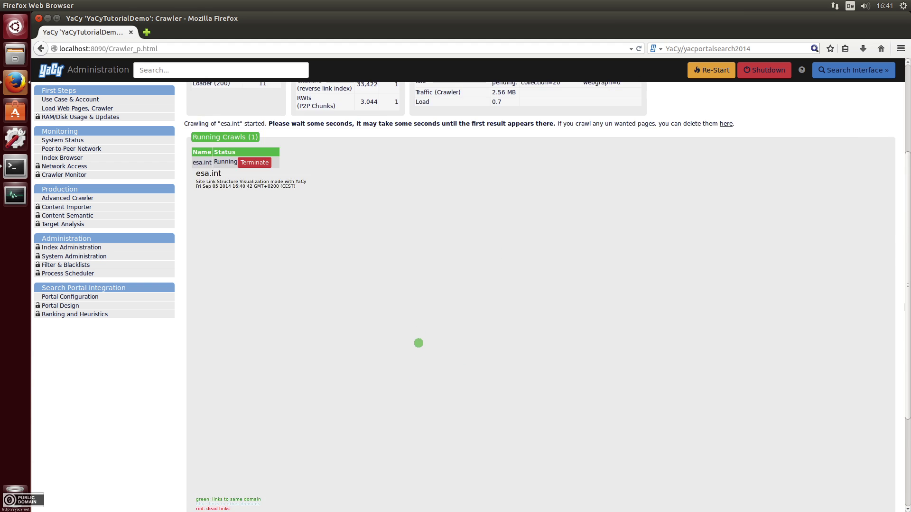
pyautogui.scroll(4, 455, 285)
pyautogui.click(459, 104)
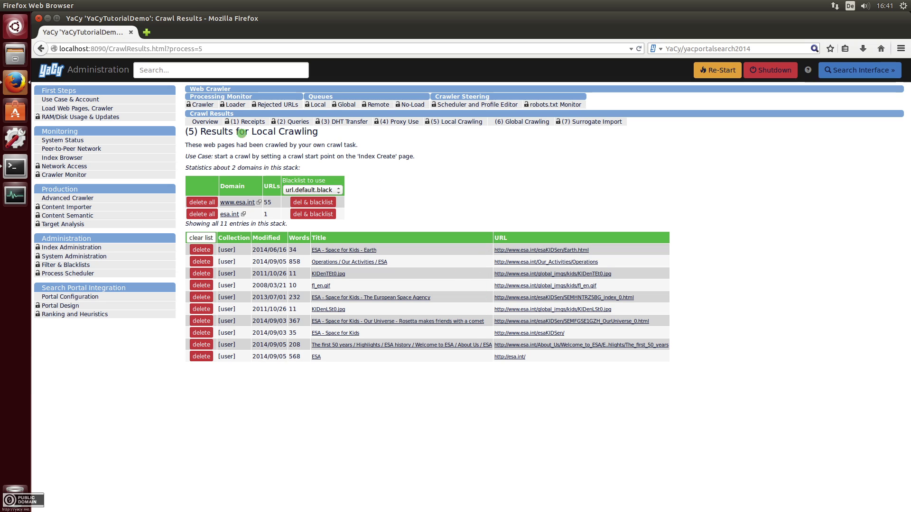
# Check the crawler monitor graph, then open the Index Browser of indexed hosts.
pyautogui.click(203, 104)
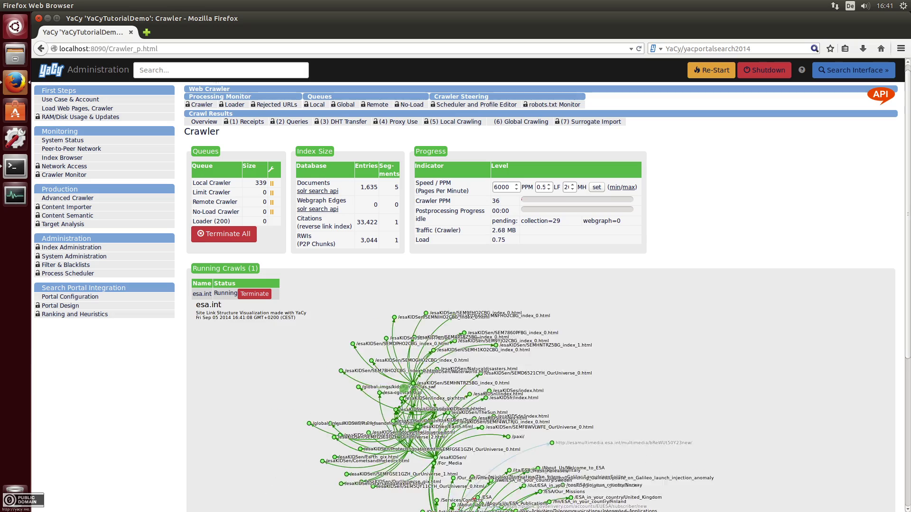
pyautogui.scroll(-3, 405, 387)
pyautogui.scroll(-5, 404, 387)
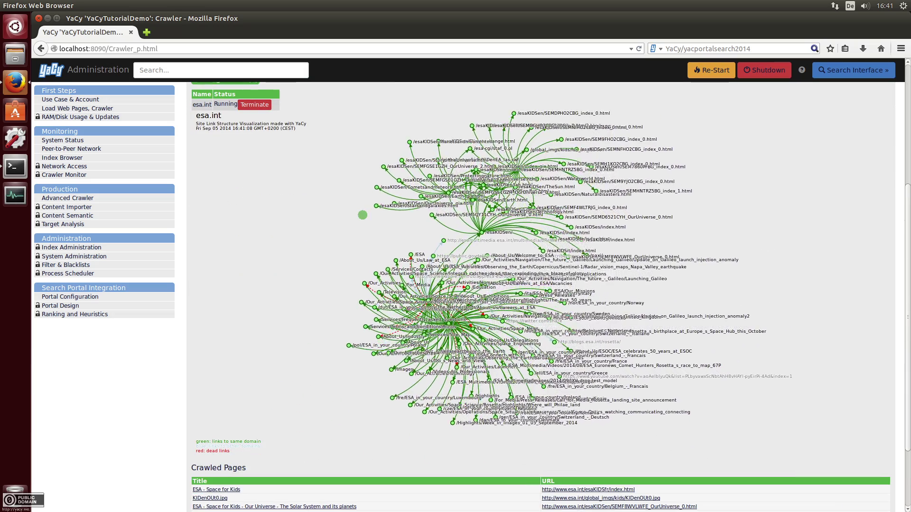
pyautogui.scroll(2, 404, 387)
pyautogui.scroll(6, 362, 216)
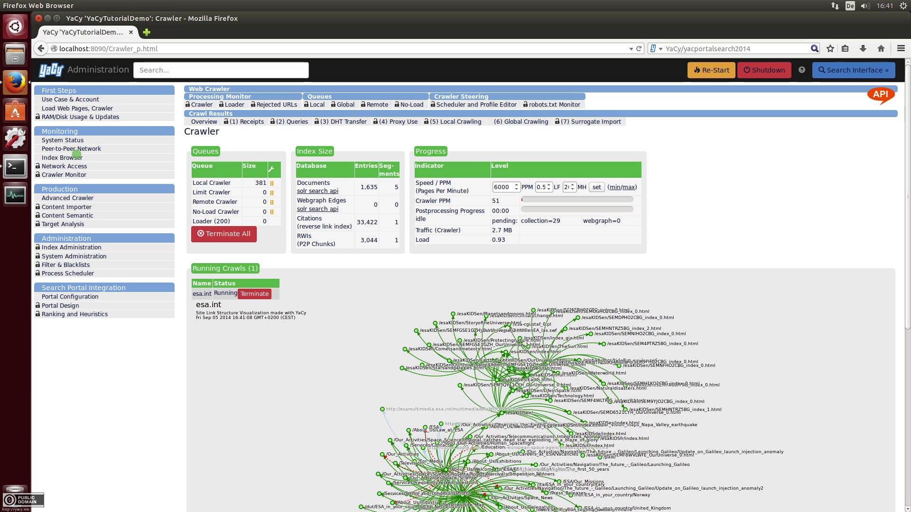
pyautogui.click(74, 158)
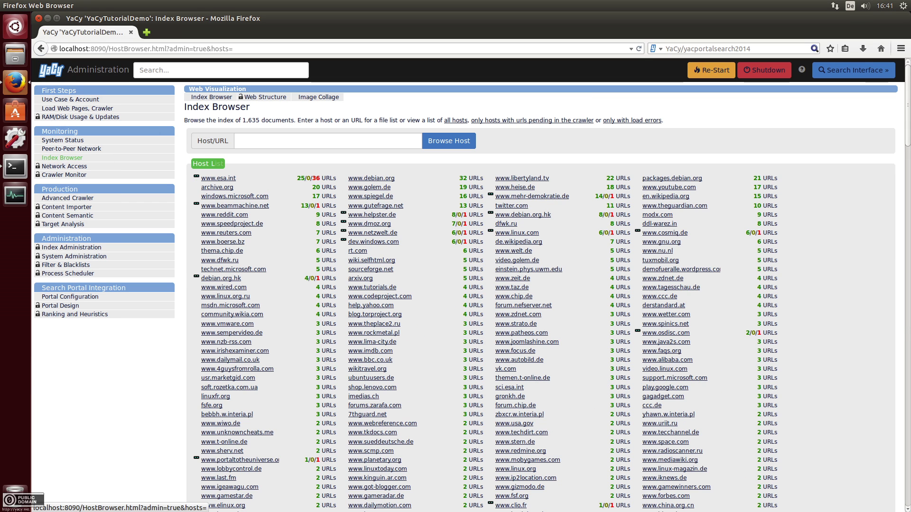
pyautogui.click(226, 179)
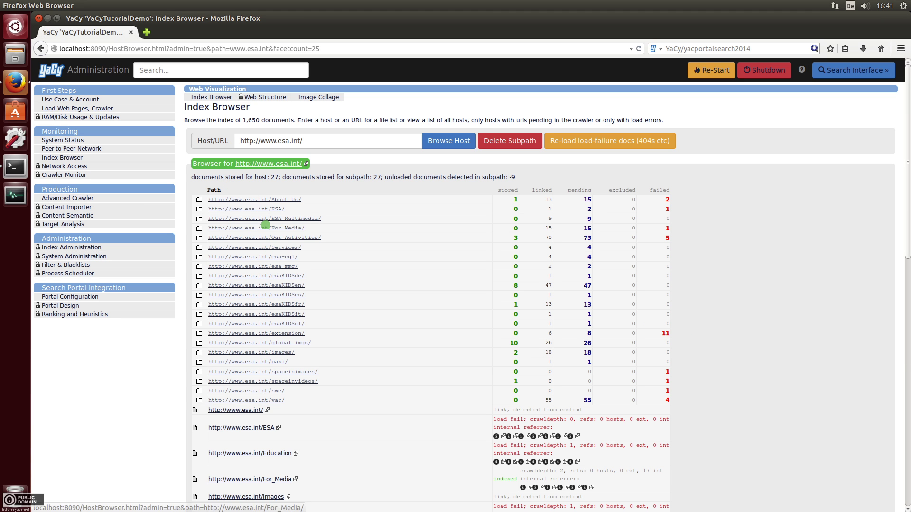
pyautogui.click(864, 71)
pyautogui.click(478, 215)
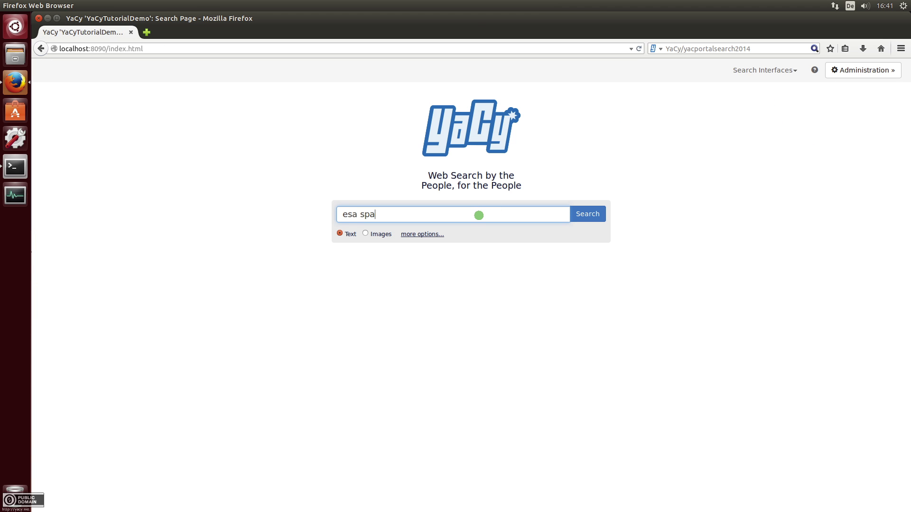
# Run the 'esa spacecraft' search filtered to the esa.int provider, then go to Administration.
pyautogui.press('Return')
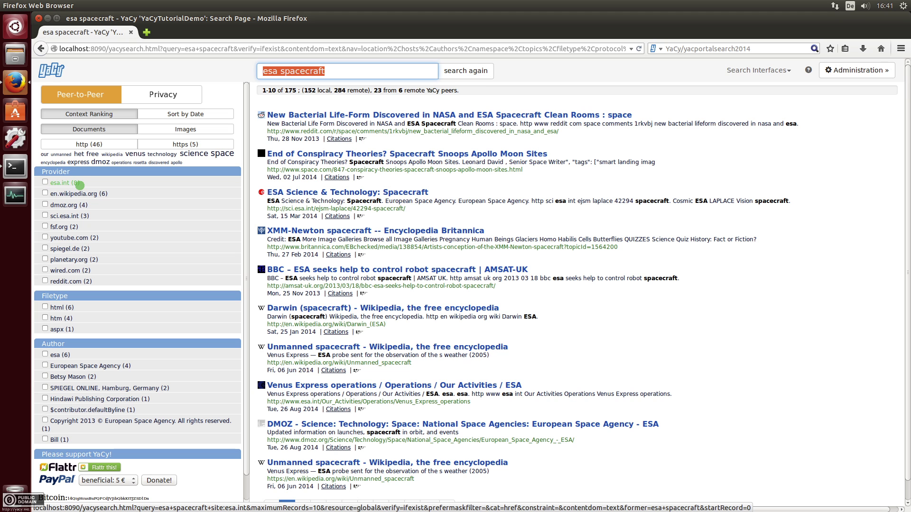
pyautogui.click(45, 183)
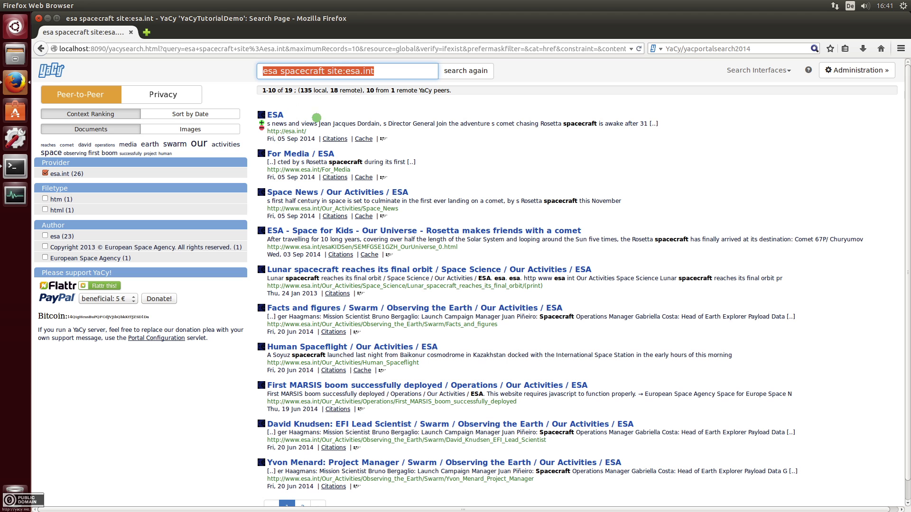
pyautogui.click(861, 69)
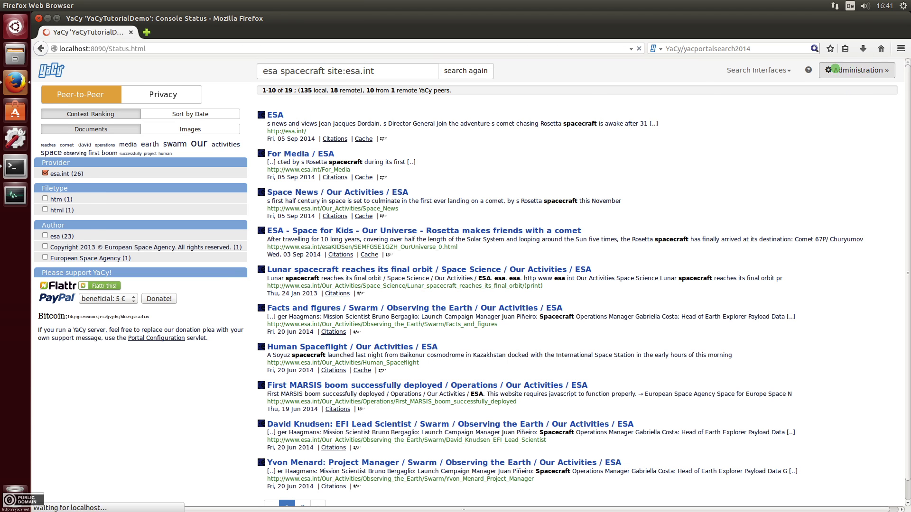
pyautogui.click(105, 109)
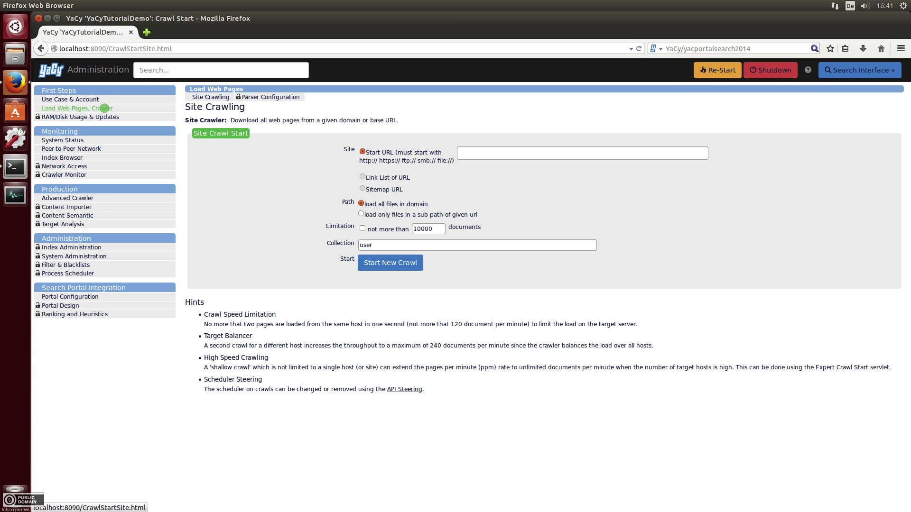
pyautogui.click(477, 155)
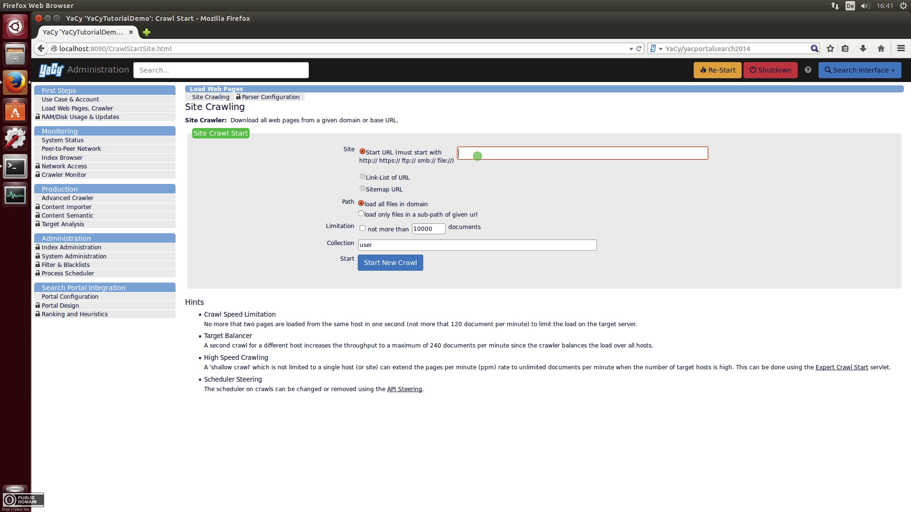
pyautogui.write('www.space.com')
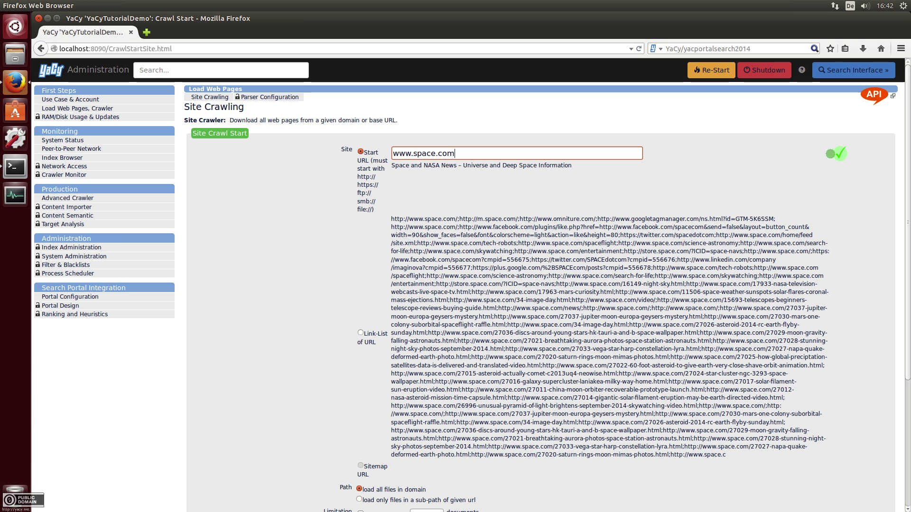
pyautogui.scroll(-5, 597, 318)
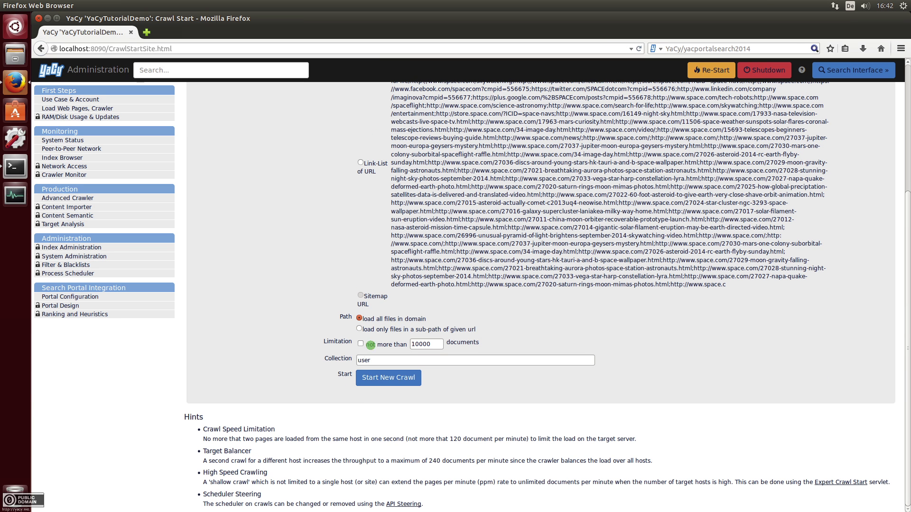
pyautogui.click(376, 378)
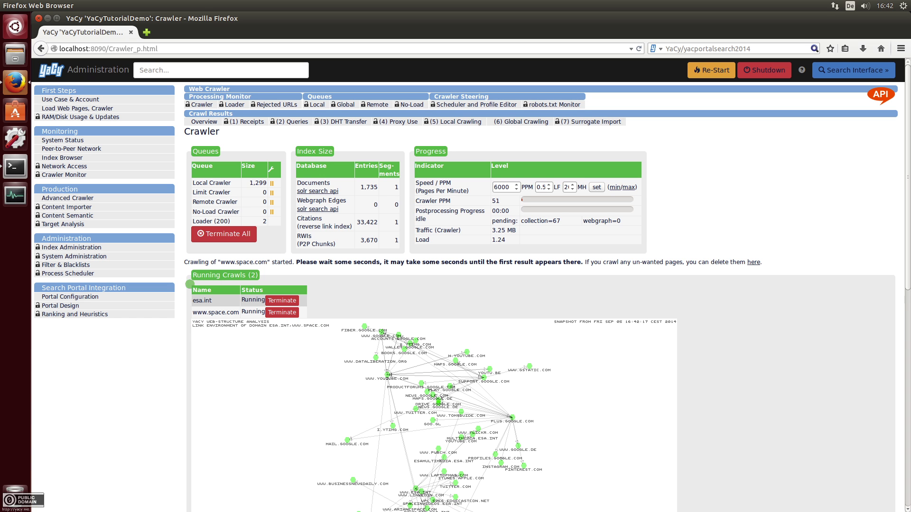
pyautogui.scroll(-7, 540, 294)
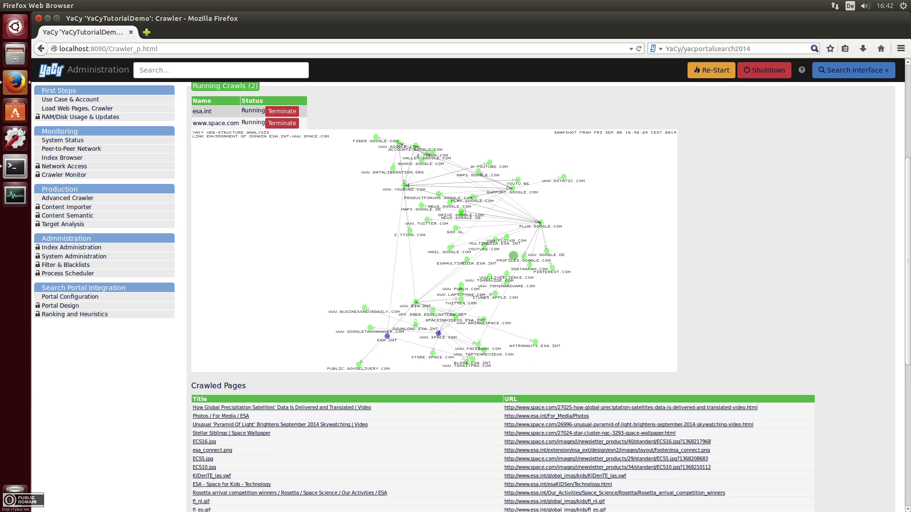
pyautogui.scroll(-6, 513, 349)
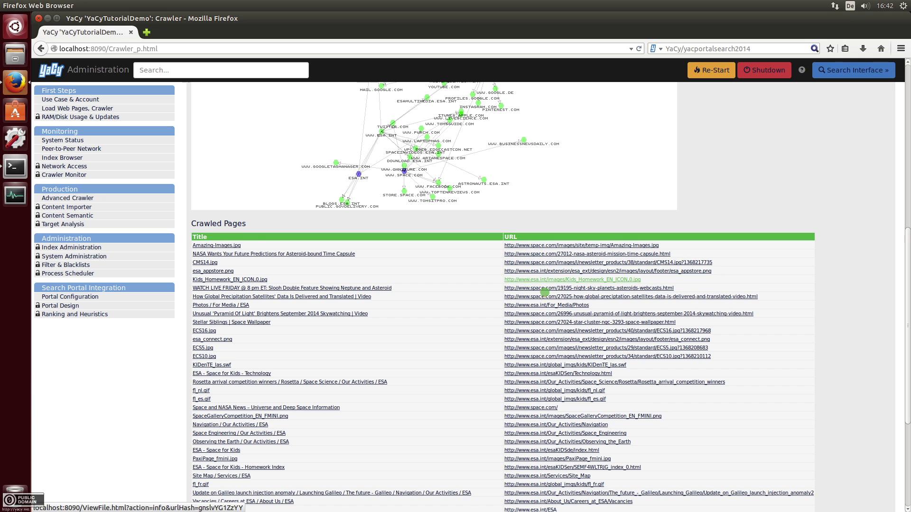
pyautogui.scroll(5, 532, 212)
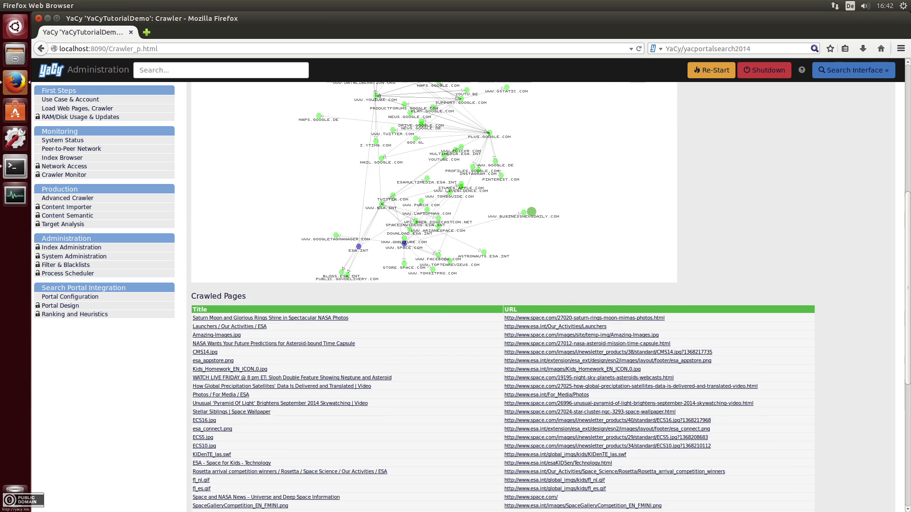
pyautogui.scroll(3, 531, 211)
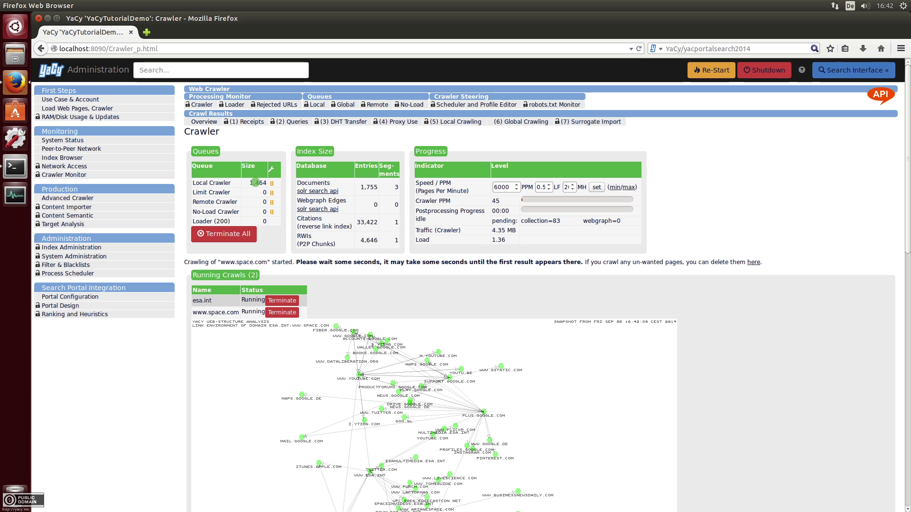
pyautogui.click(318, 104)
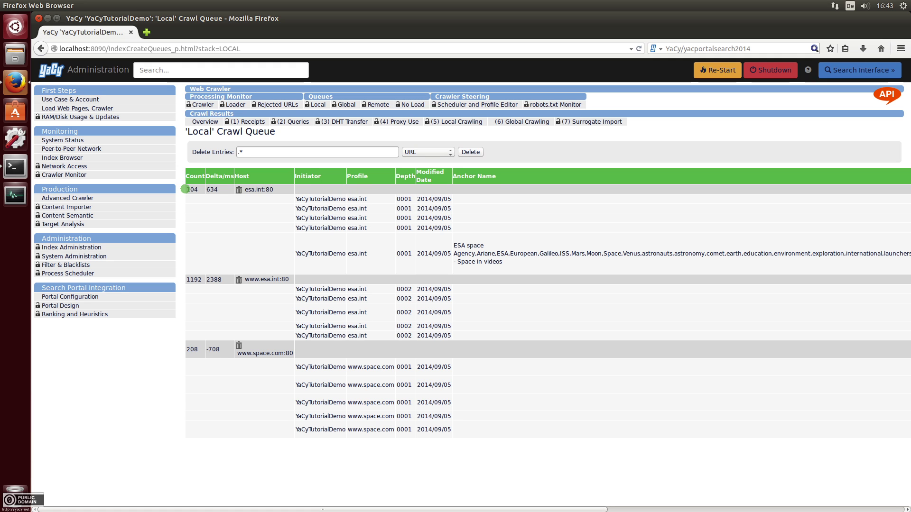
# From Local Crawling results, view the content of the crawled NASA Space Launch System page.
pyautogui.click(454, 121)
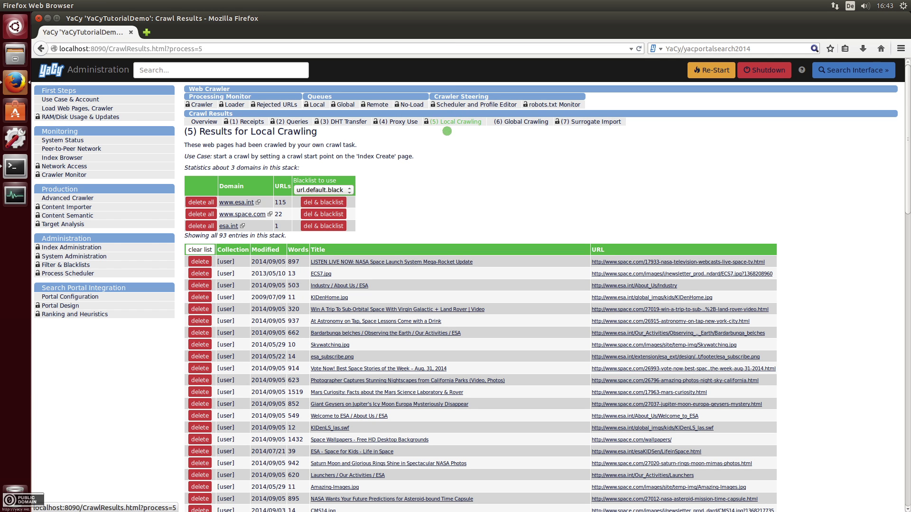
pyautogui.scroll(-6, 421, 219)
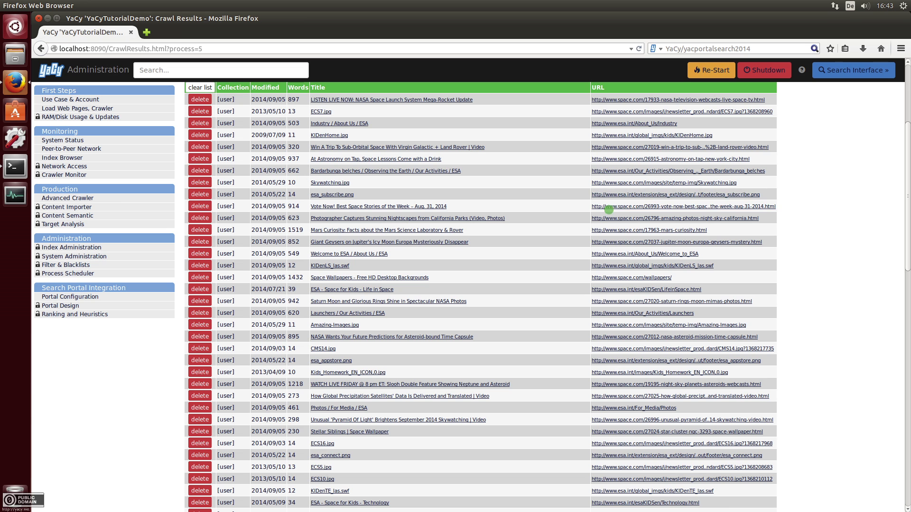
pyautogui.scroll(6, 470, 163)
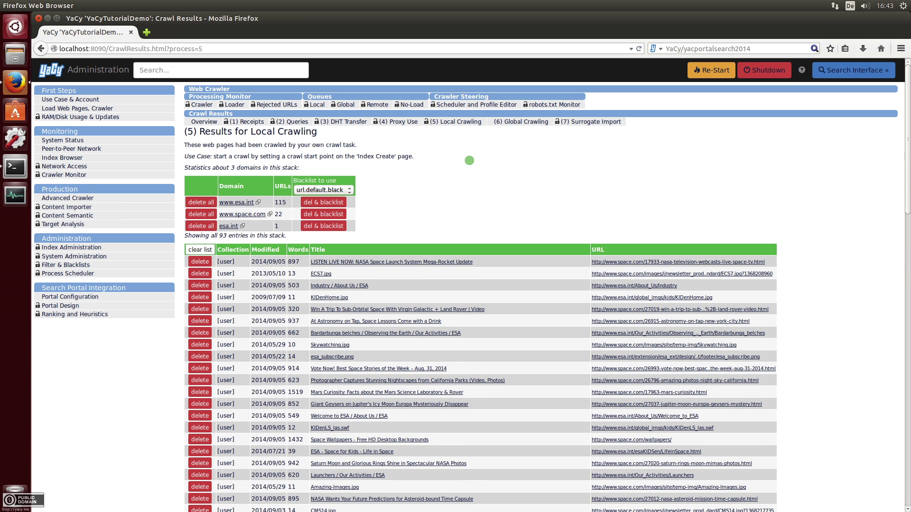
pyautogui.click(399, 261)
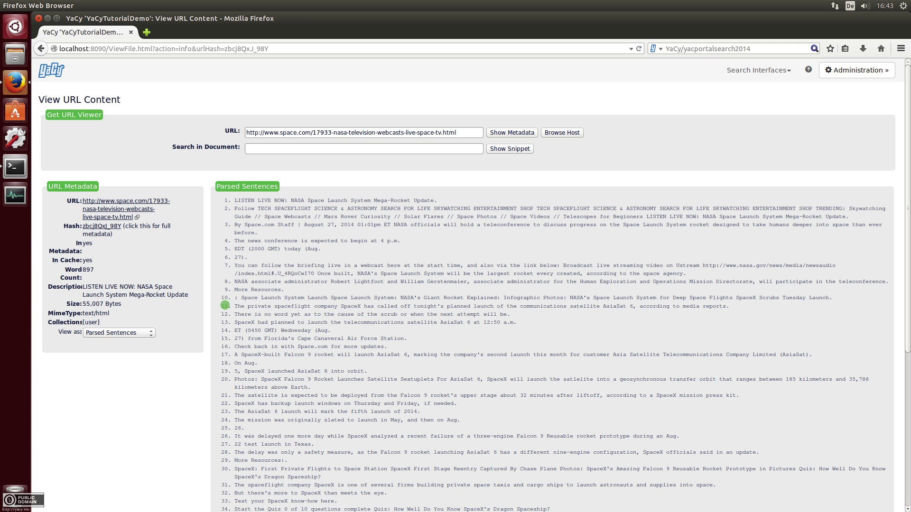
# Show the crawled page as a Link List, then return to the Administration status page.
pyautogui.click(144, 332)
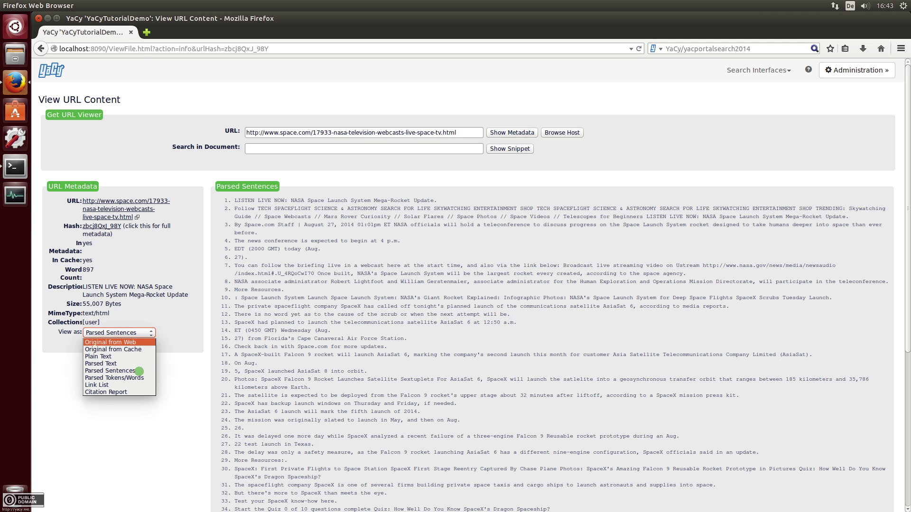
pyautogui.click(134, 384)
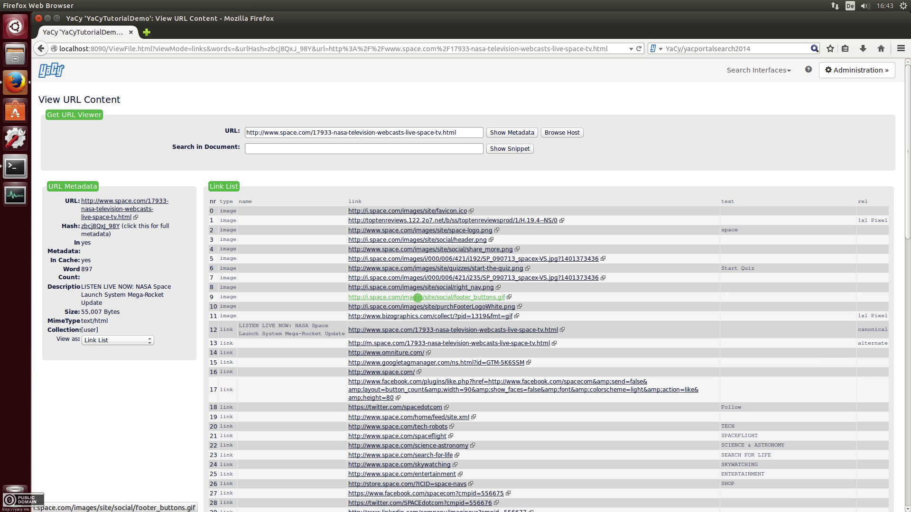
pyautogui.click(846, 71)
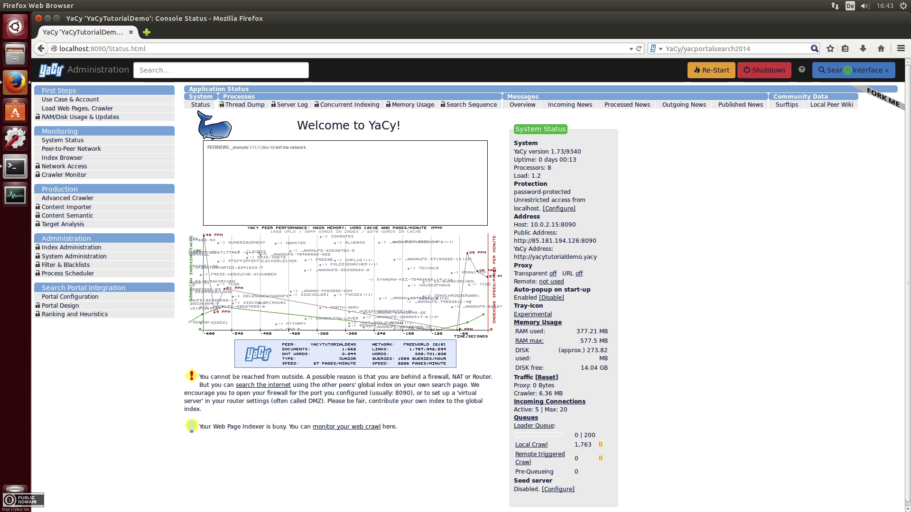
# Search 'spacecraft' with the space.com provider filter applied, then go back to Administration.
pyautogui.click(862, 71)
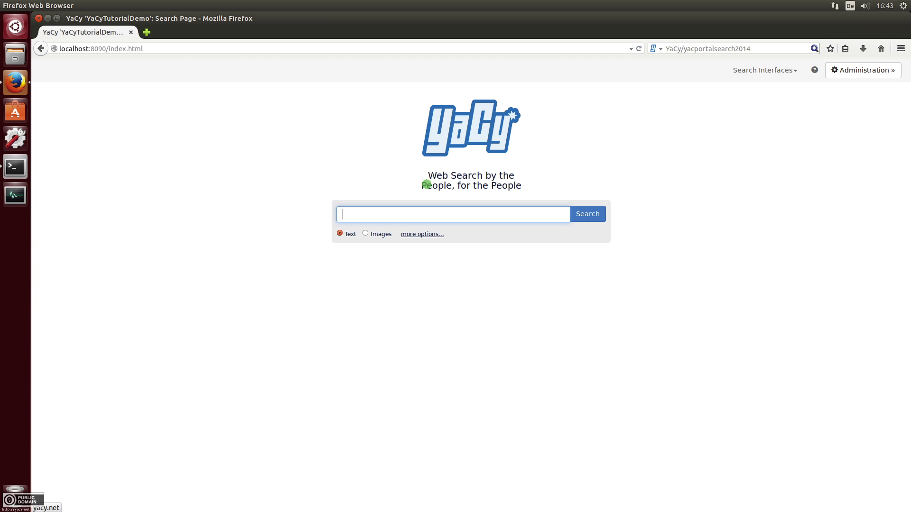
pyautogui.write('sp')
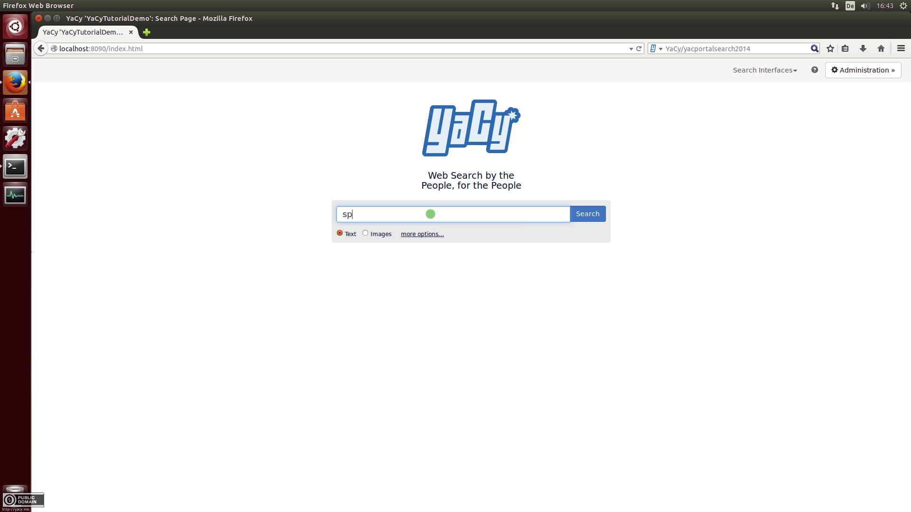
pyautogui.write('acecraft')
pyautogui.press('Return')
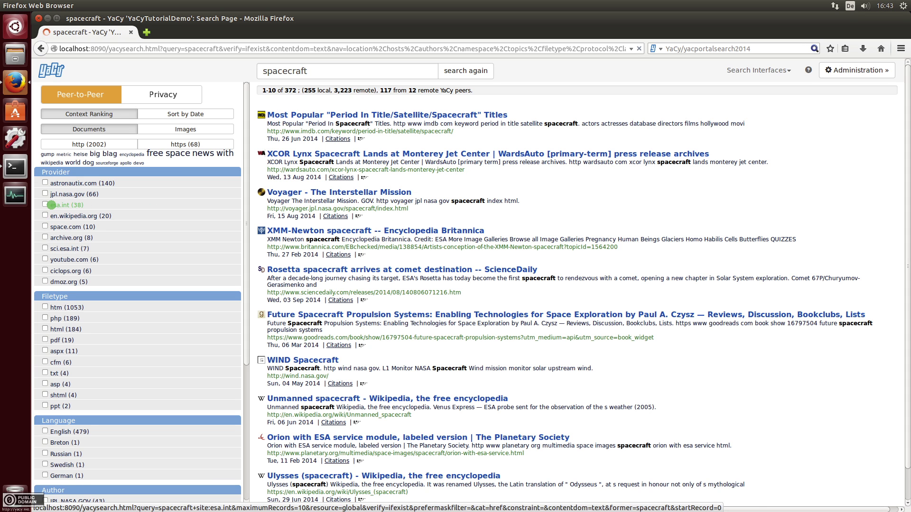
pyautogui.click(45, 226)
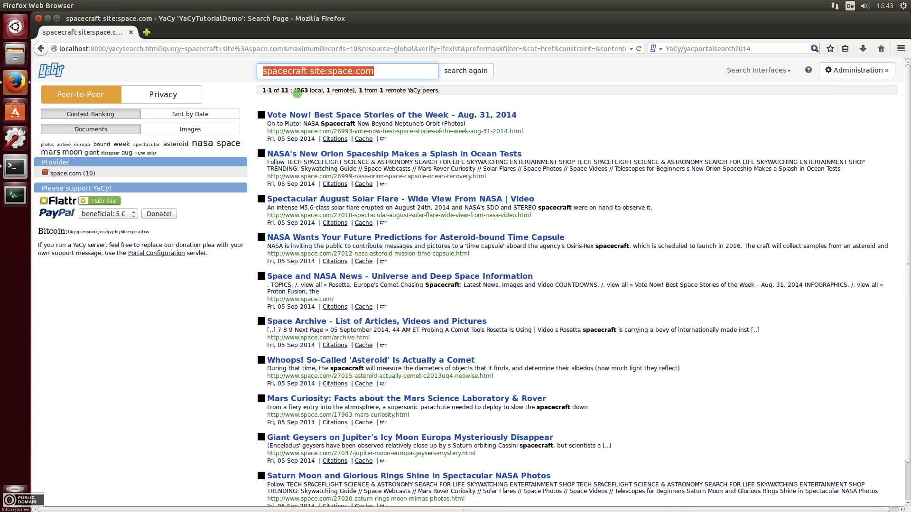
pyautogui.click(298, 91)
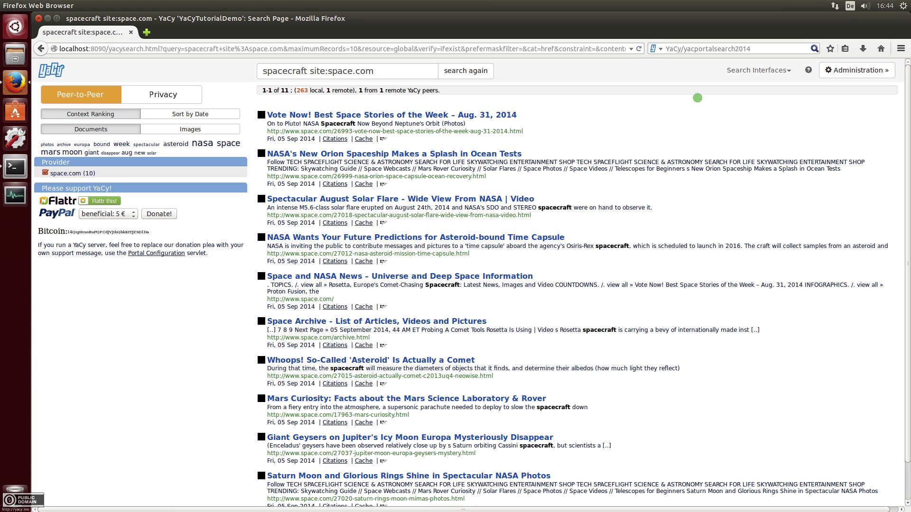
pyautogui.click(856, 75)
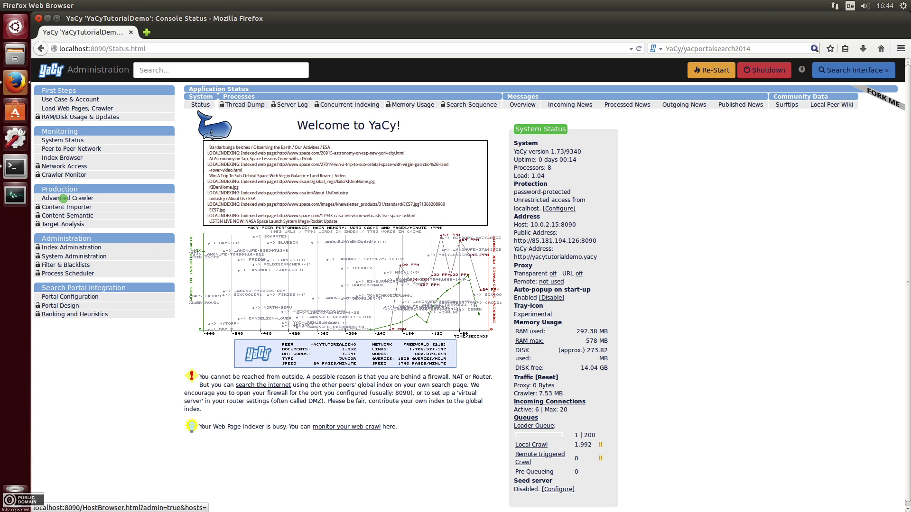
# Scroll through the Advanced Crawler's Expert Crawl Start form, then return to the Crawler Monitor.
pyautogui.click(63, 198)
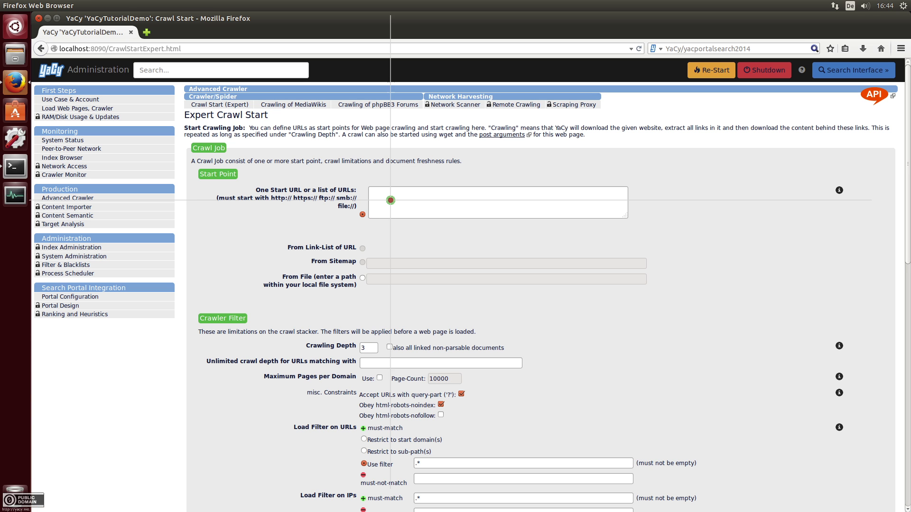
pyautogui.scroll(-10, 424, 252)
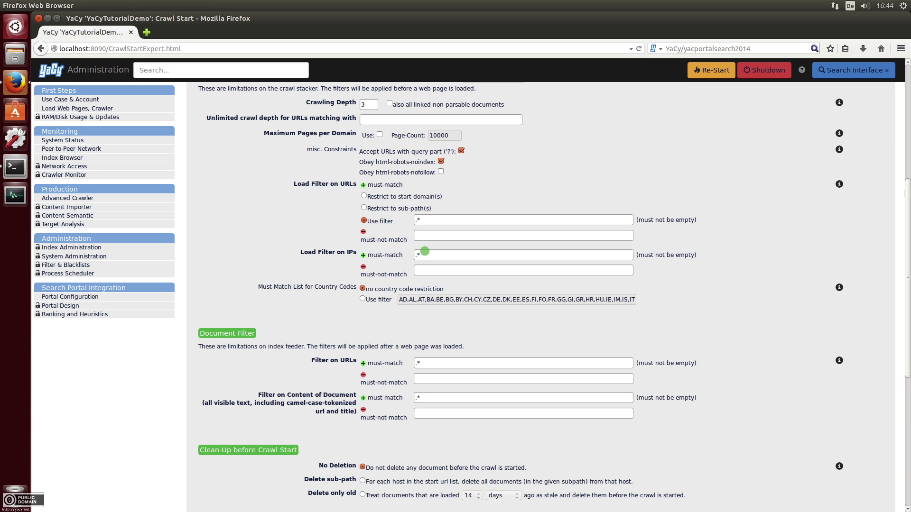
pyautogui.scroll(10, 423, 250)
pyautogui.click(73, 175)
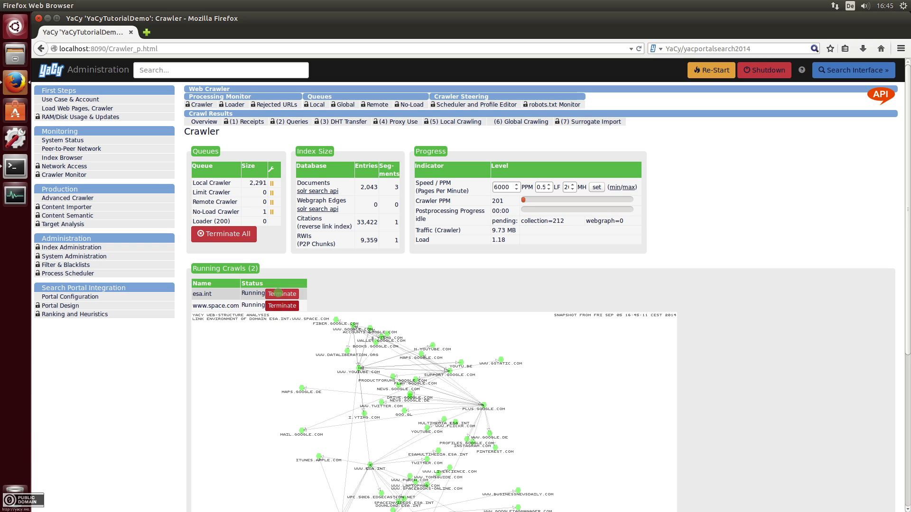
pyautogui.click(278, 306)
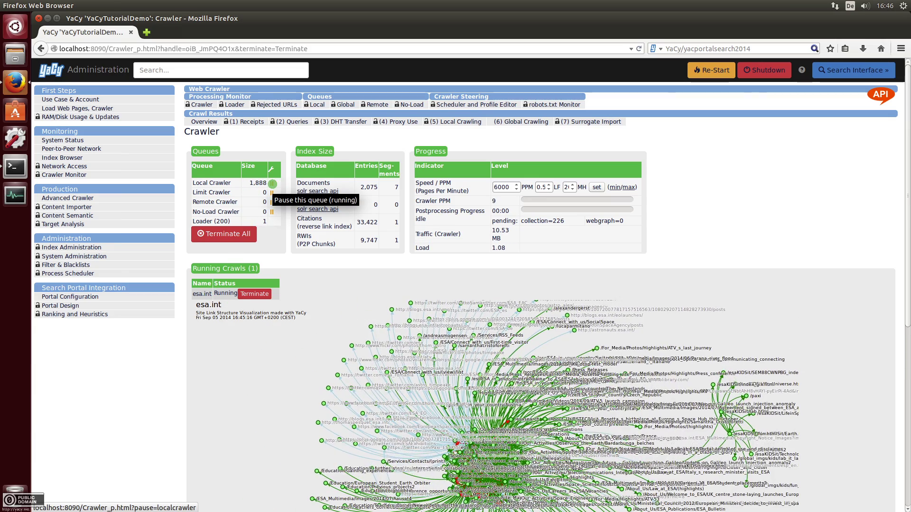
pyautogui.click(272, 184)
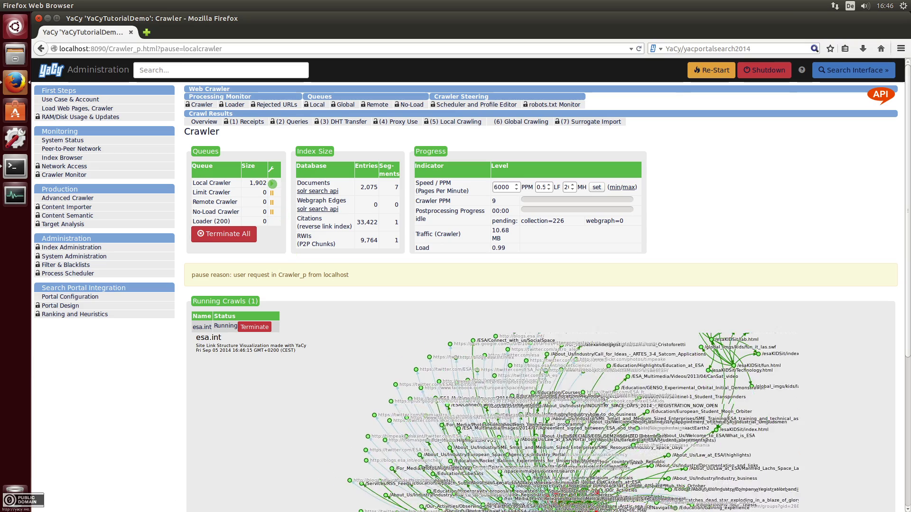
pyautogui.click(272, 184)
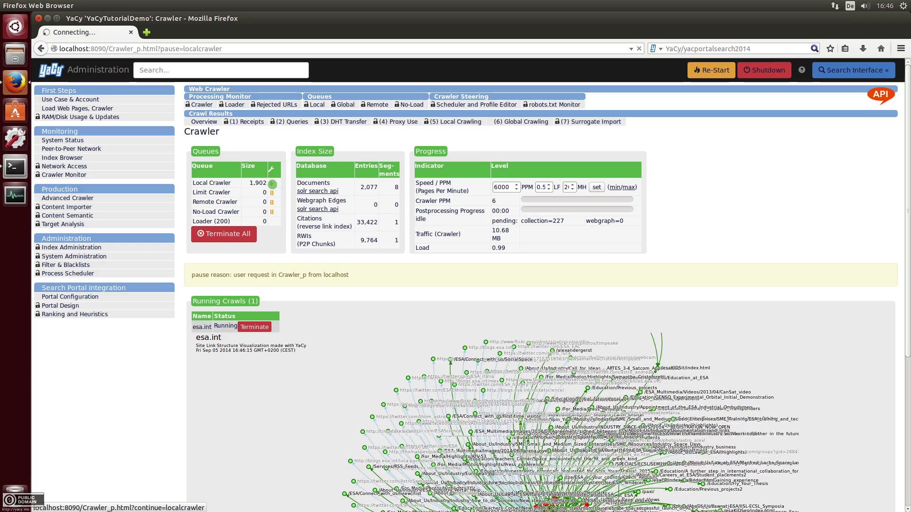